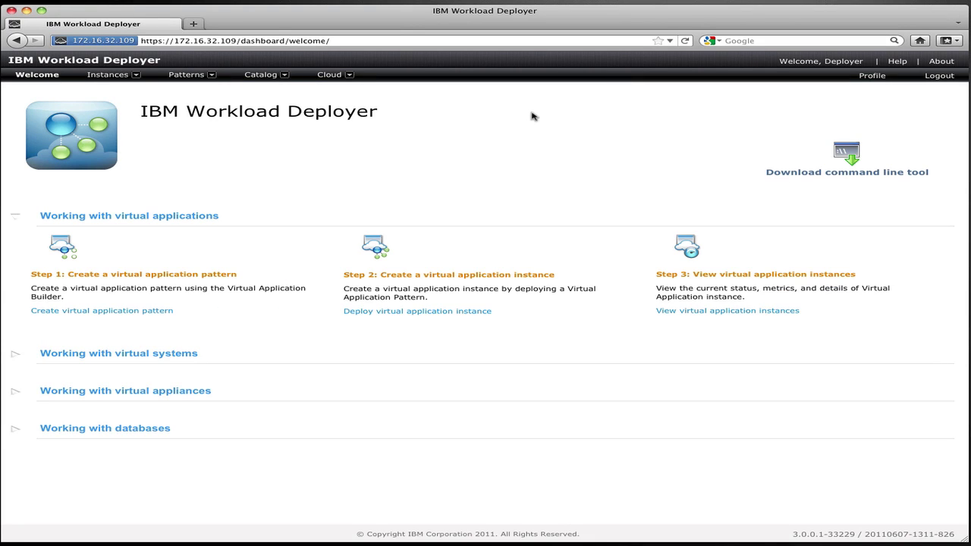
- Open the Day Trader pattern's details from the Virtual Applications pattern list
left_click(211, 75)
left_click(211, 90)
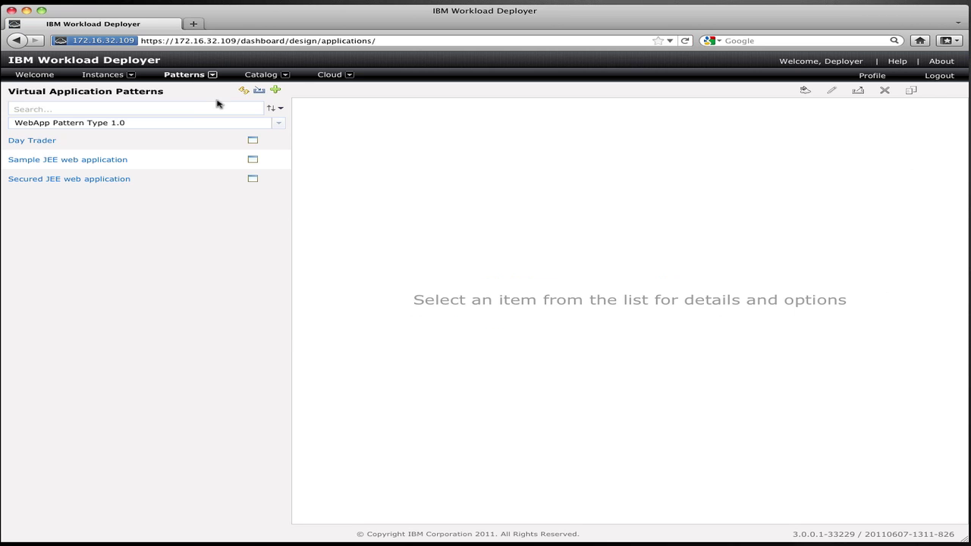
left_click(20, 141)
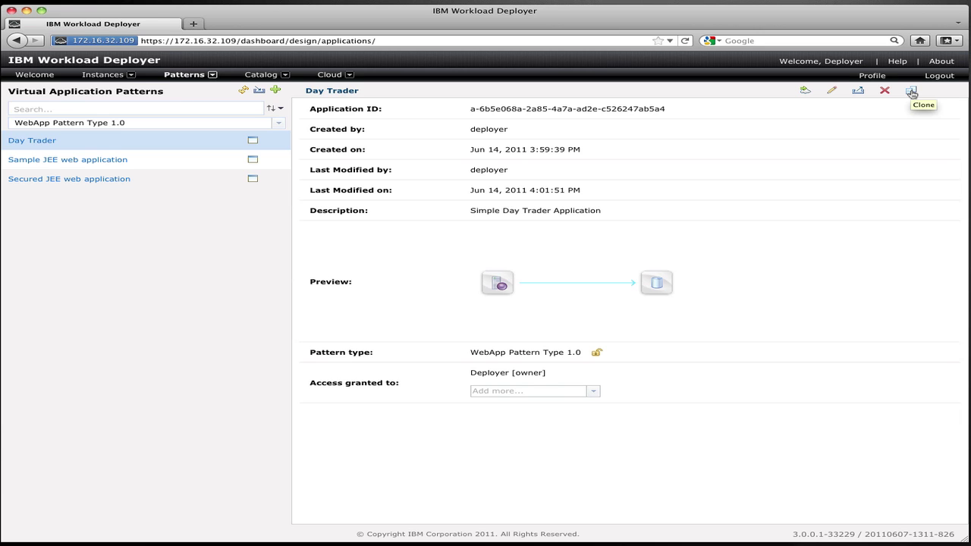
- Clone Day Trader as 'Scalable Day Trader' and select the new pattern in the list
left_click(911, 91)
key("Home")
type("Scala")
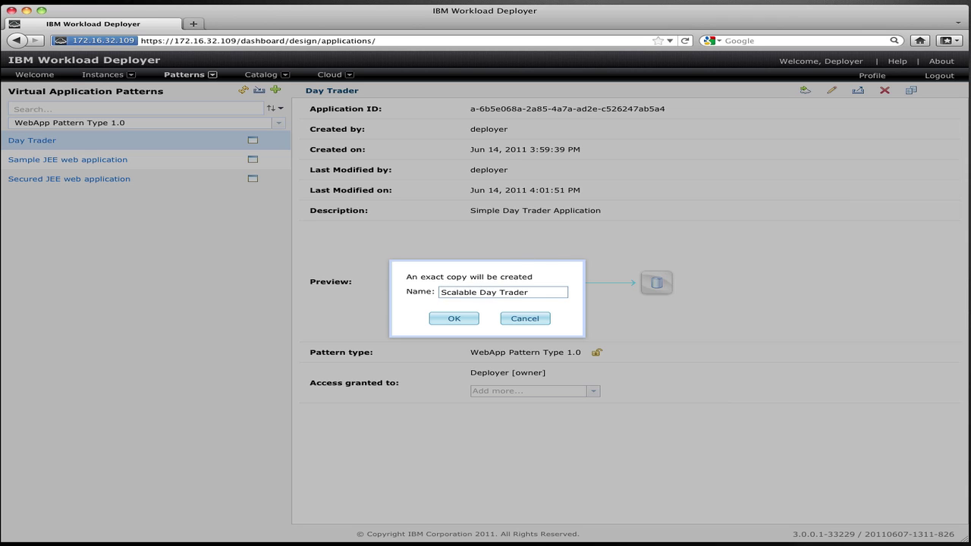
left_click(464, 319)
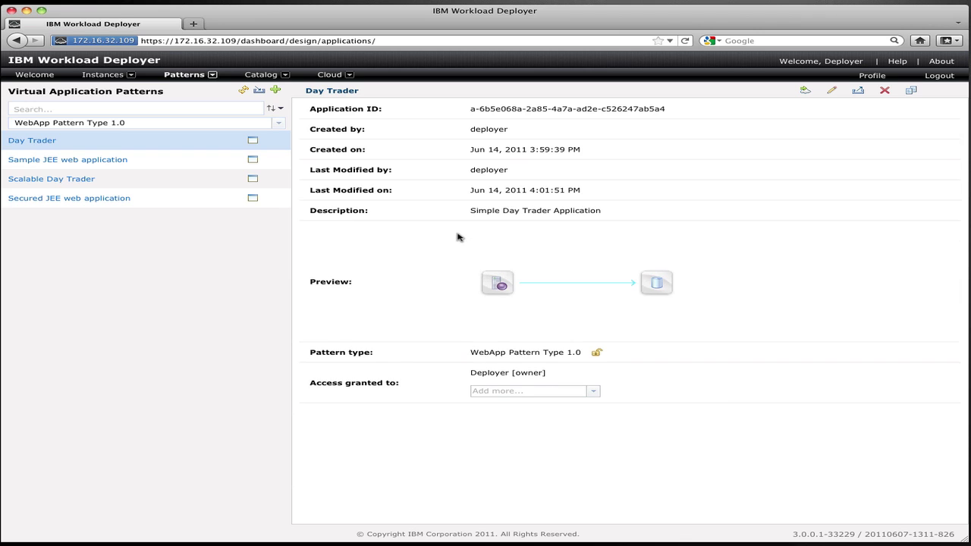
left_click(28, 176)
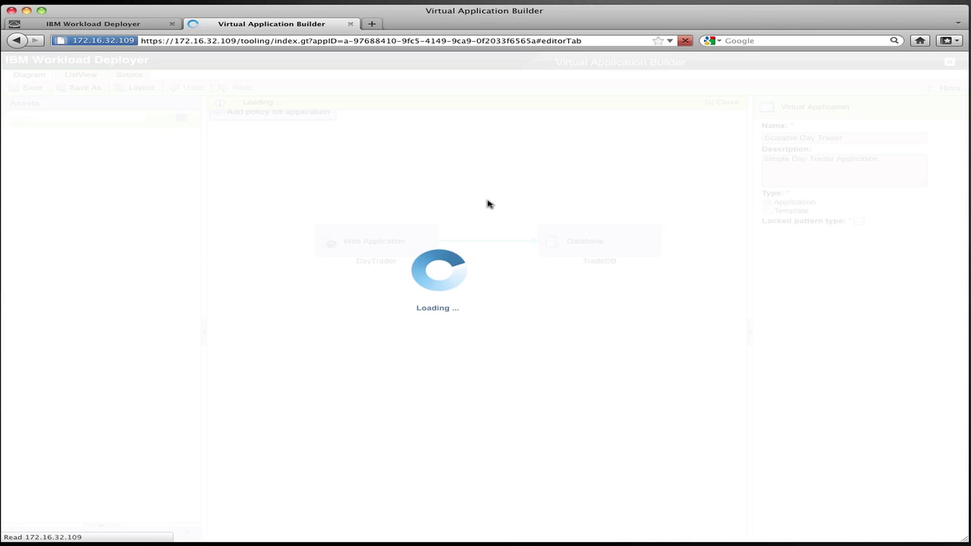
- Let the Scalable Day Trader diagram load, showing DayTrader linked to TradeDB
mouse_move(424, 231)
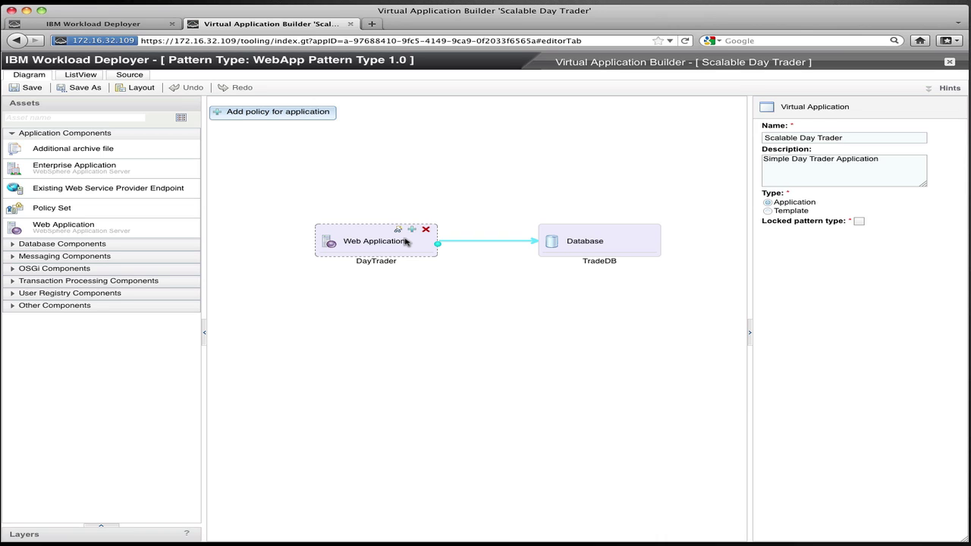
- Add a Scaling Policy to the DayTrader Web Application component
mouse_move(406, 241)
left_mouse_down()
mouse_move(428, 239)
mouse_move(398, 245)
left_mouse_up()
left_click(414, 229)
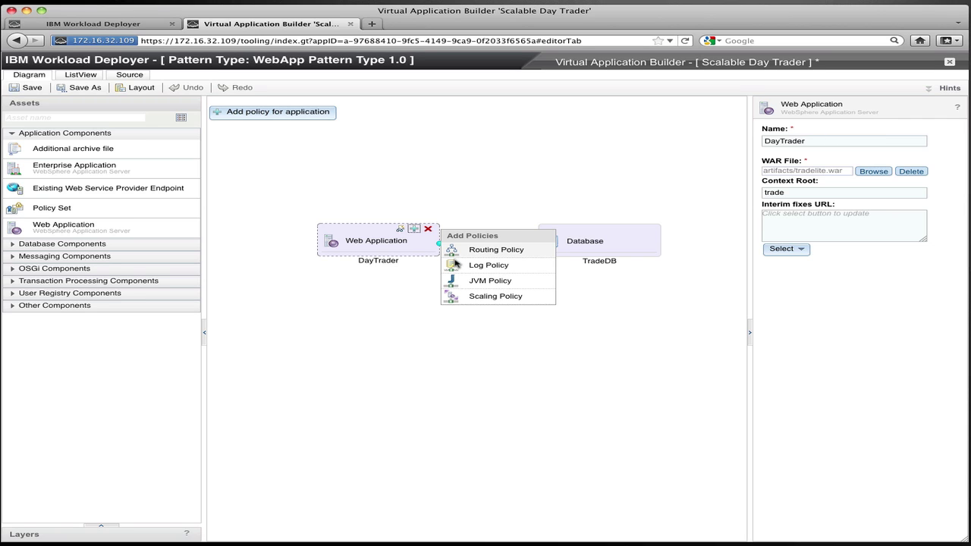
left_click(496, 296)
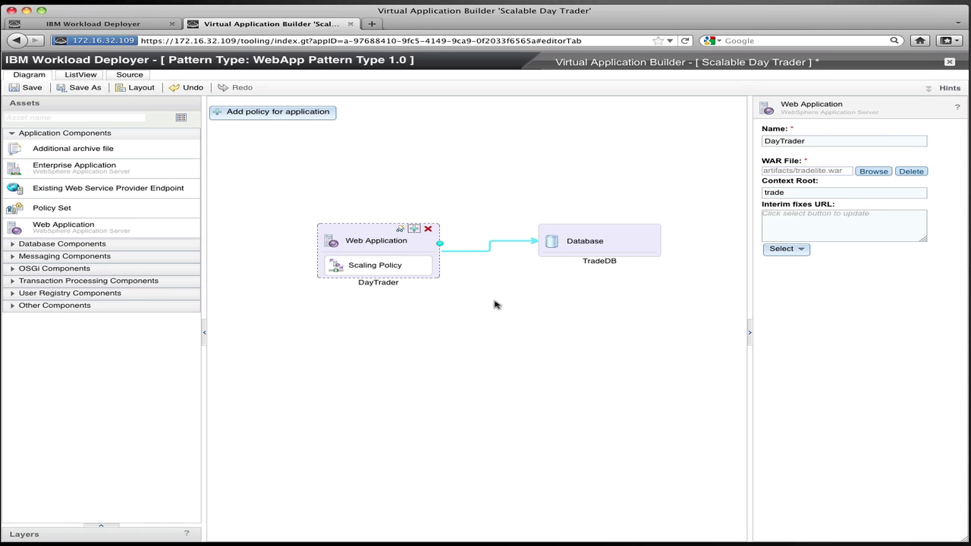
- Select the Scaling Policy inside the DayTrader node to view its settings
left_click(377, 274)
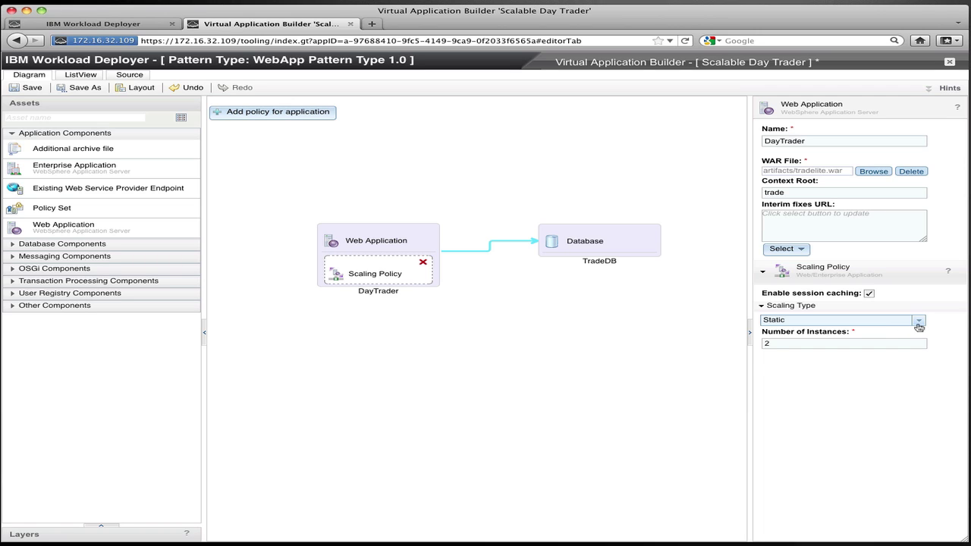
- Try the CPU Based, Response Time Based and Web to DB scaling types
left_click(918, 322)
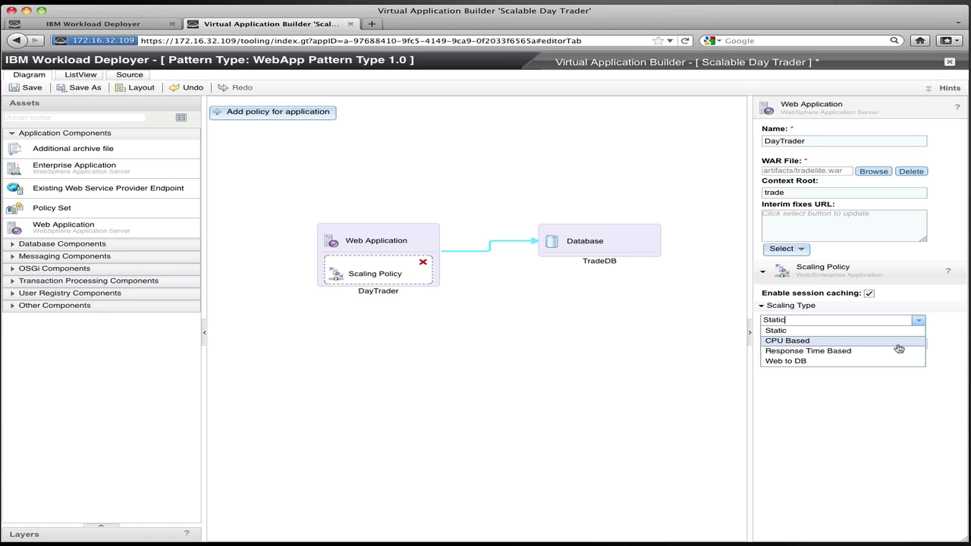
left_click(898, 342)
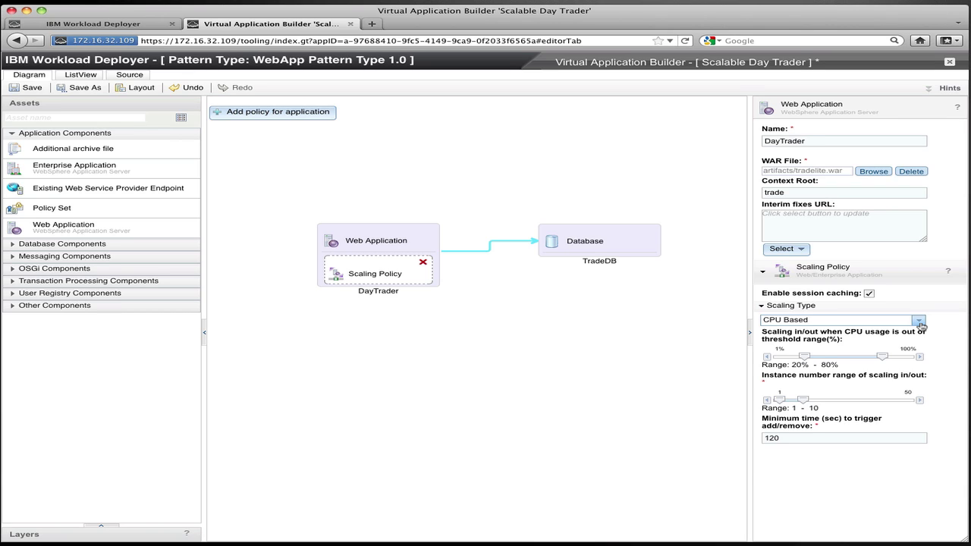
left_click(919, 323)
left_click(847, 351)
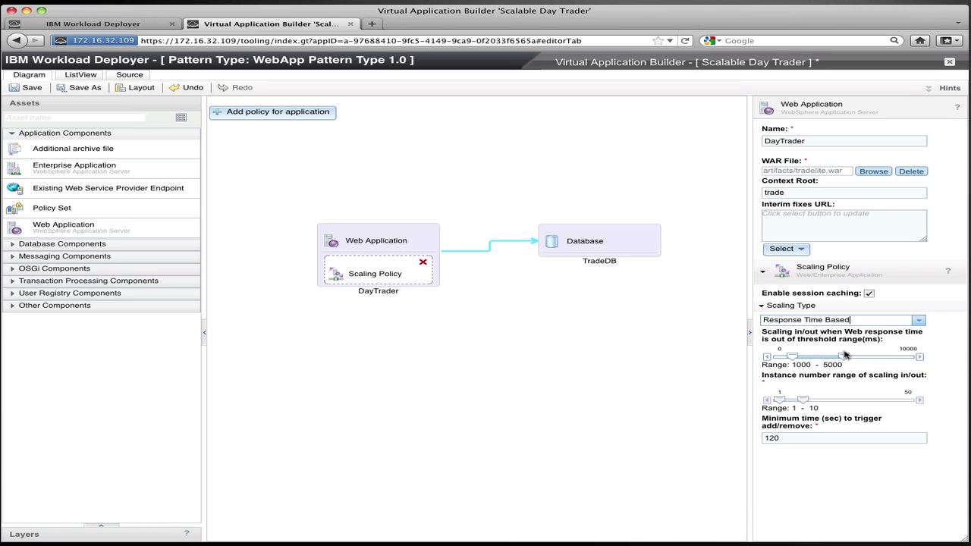
left_click(919, 322)
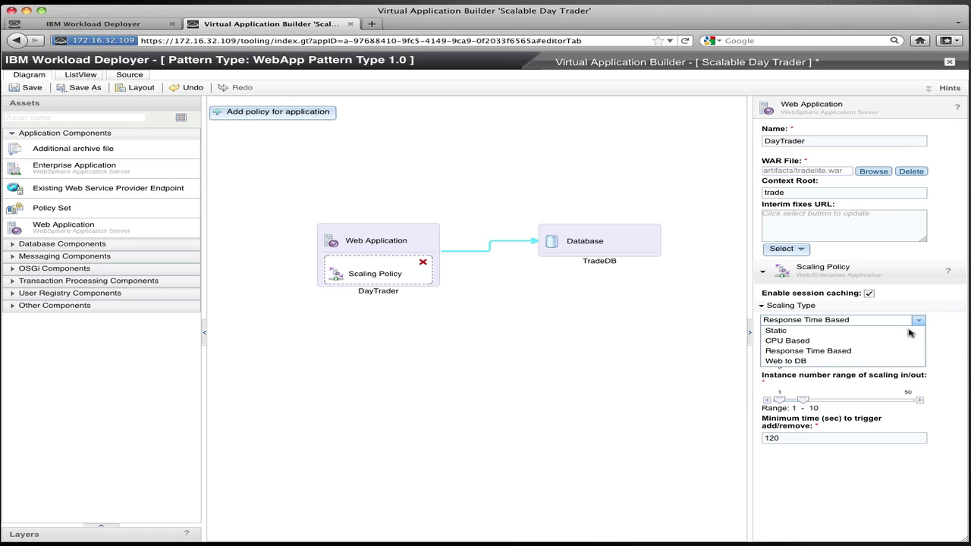
left_click(862, 363)
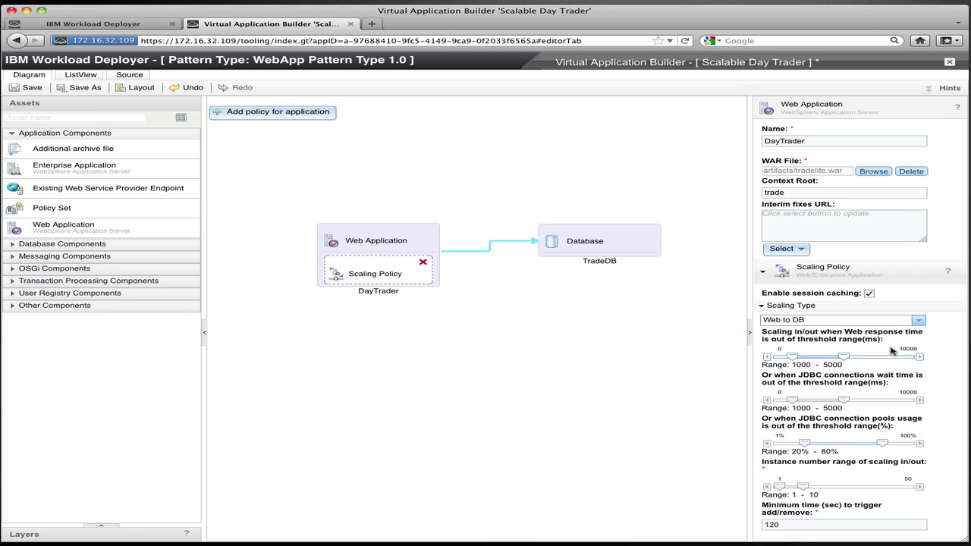
left_click(920, 322)
- Choose CPU Based scaling with a 2–10 instance range, then recheck the policy
left_click(844, 340)
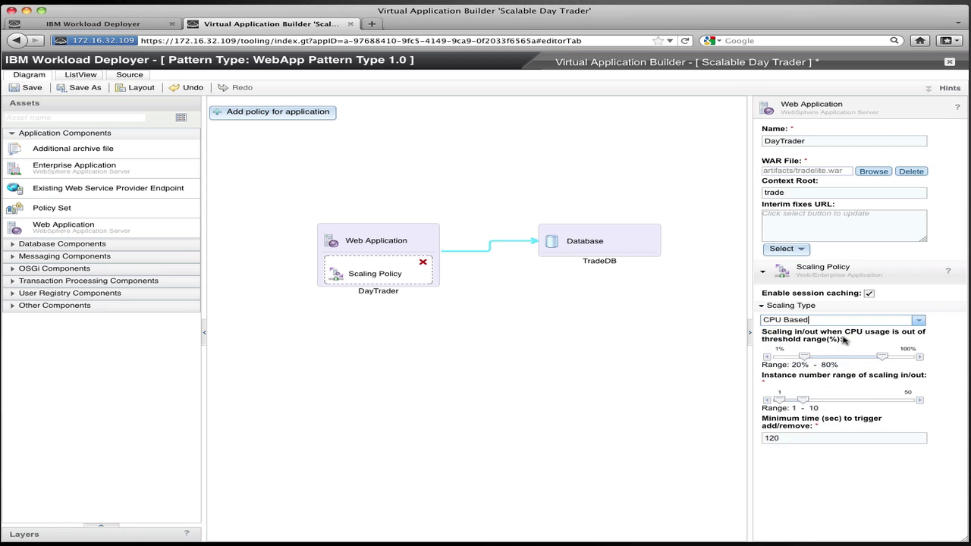
left_click(778, 401)
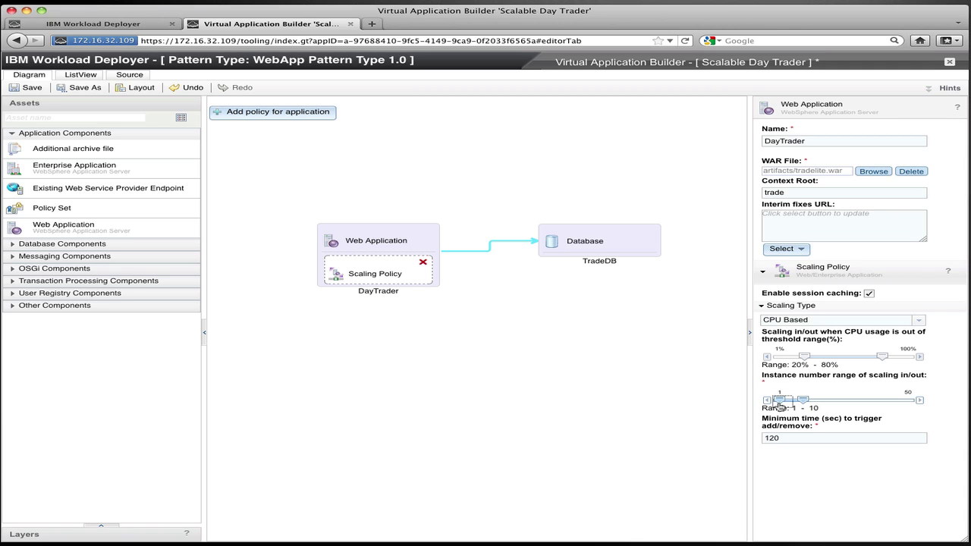
left_click_drag(778, 403, 783, 404)
left_click(722, 418)
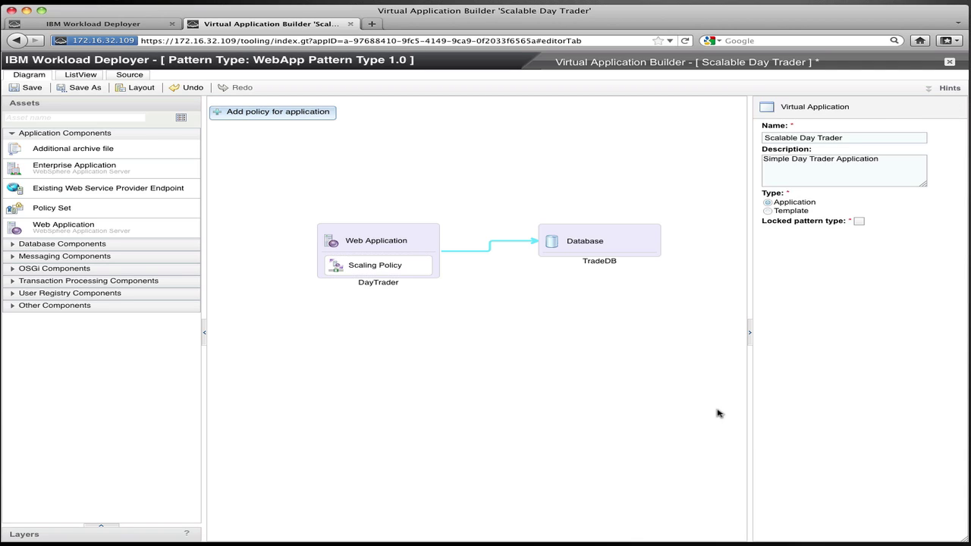
left_click(395, 273)
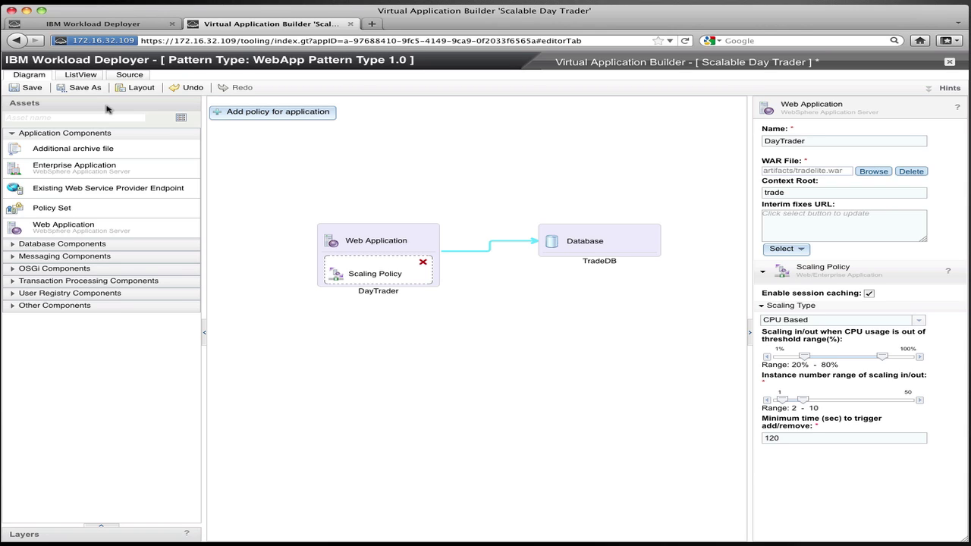
- Save the Scalable Day Trader pattern and close the builder tab
left_click(28, 87)
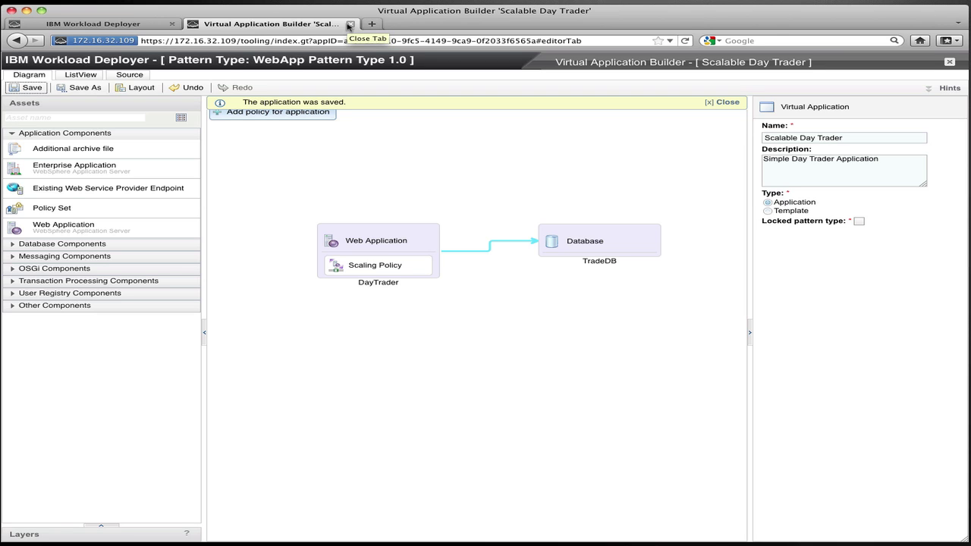
left_click(349, 24)
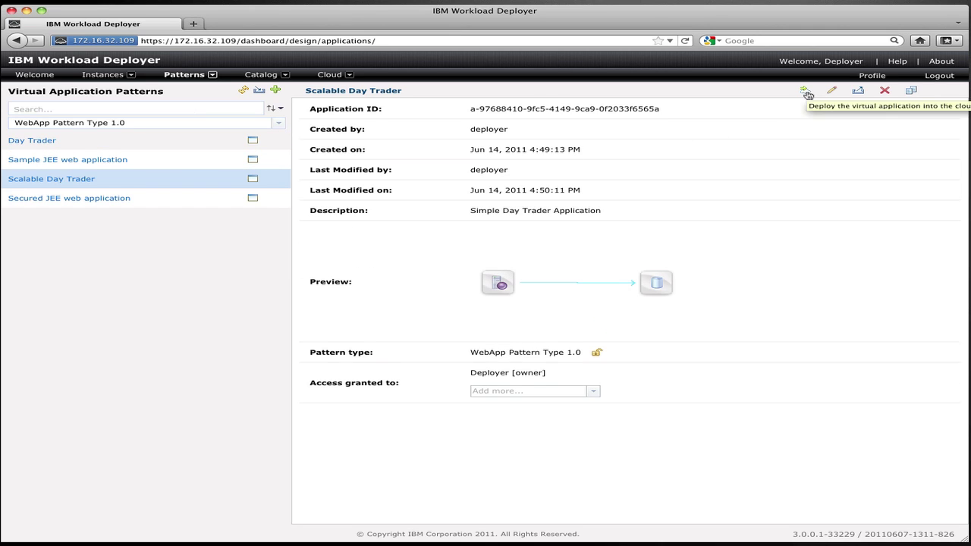
- Deploy Scalable Day Trader to the pureScale Group cloud group with the default name
left_click(807, 93)
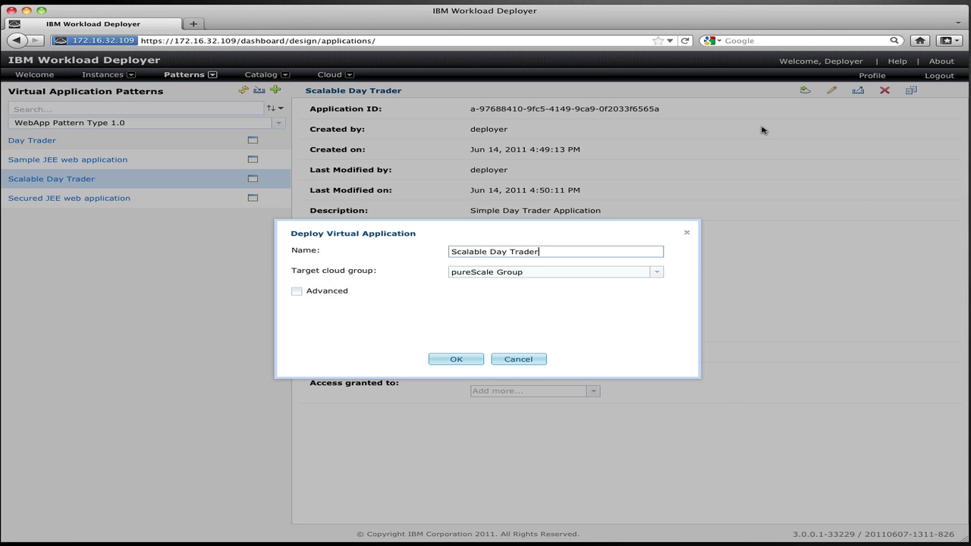
left_click(457, 359)
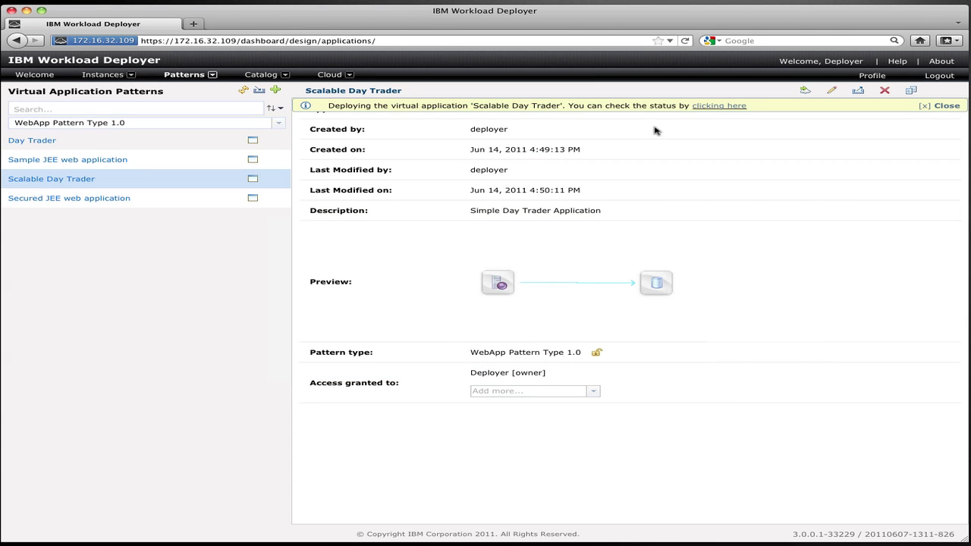
- Open the Scalable Day Trader instance status page from the deployment banner link
left_click(709, 108)
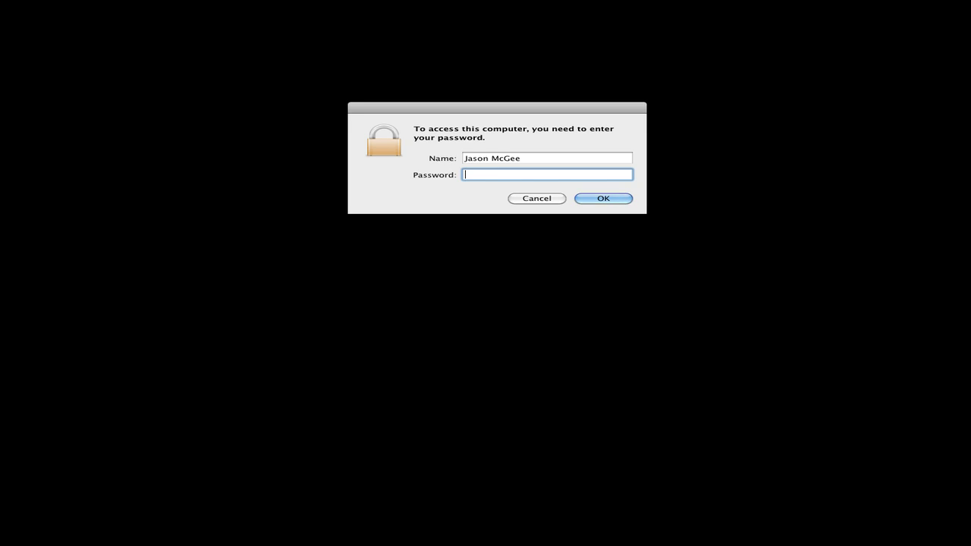
- Enter the account password to unlock the computer, revealing all three Scalable Day Trader VMs running
type("•••••")
key("Return")
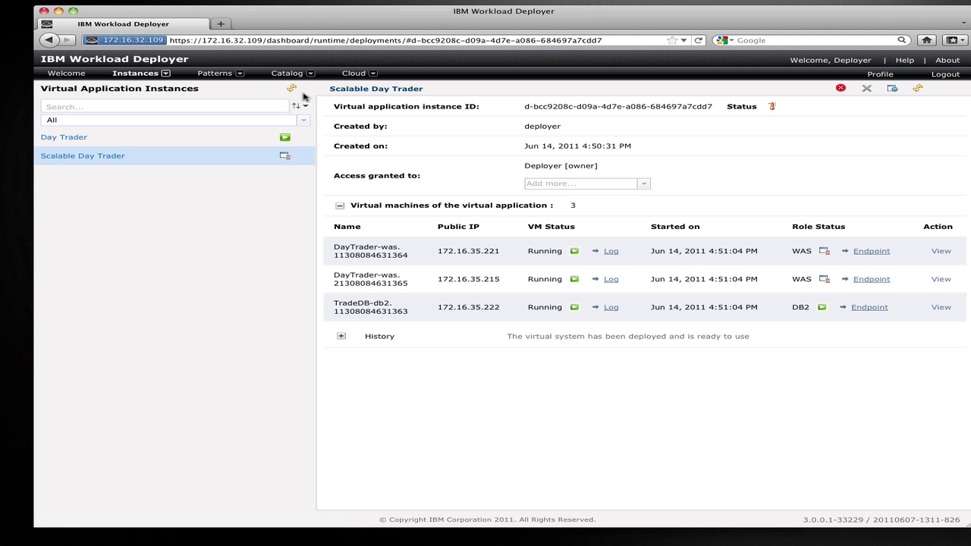